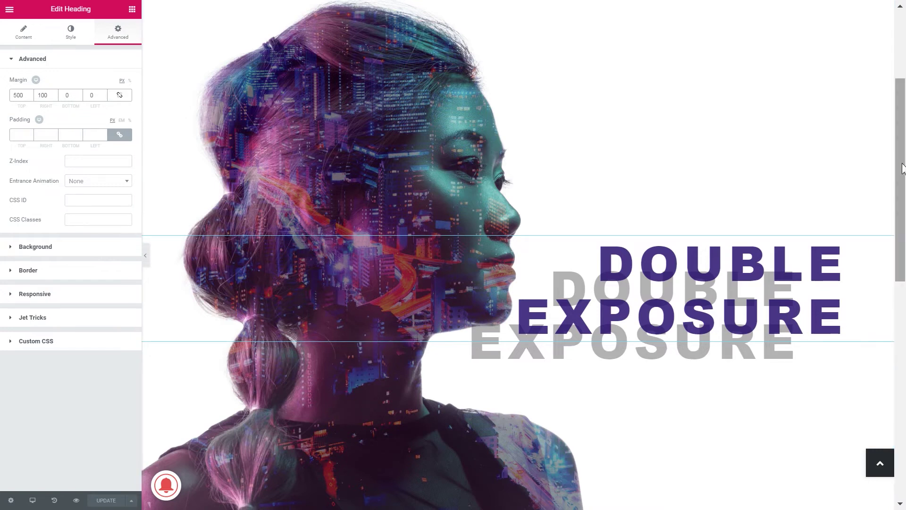
# Add a new one-column section below the portrait and dismiss the introduction popup
pyautogui.moveTo(899, 195); pyautogui.dragTo(884, 344)
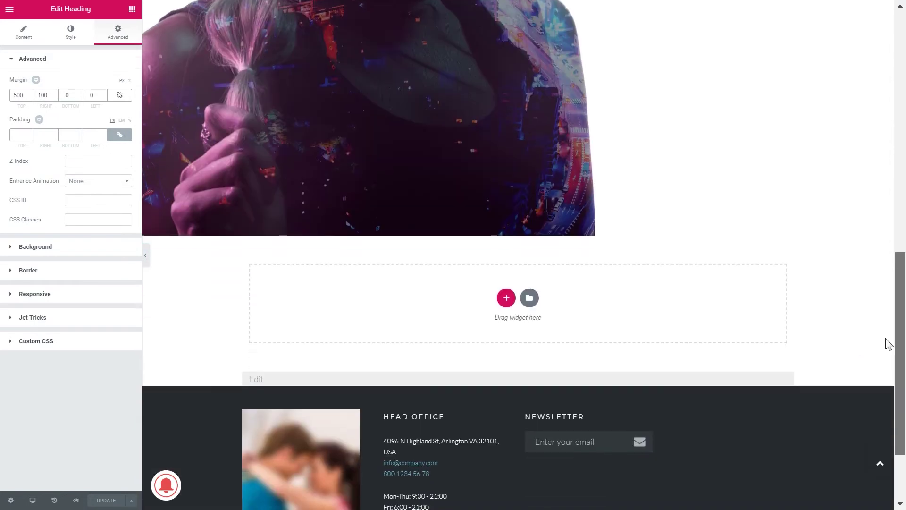
pyautogui.click(506, 297)
pyautogui.click(383, 331)
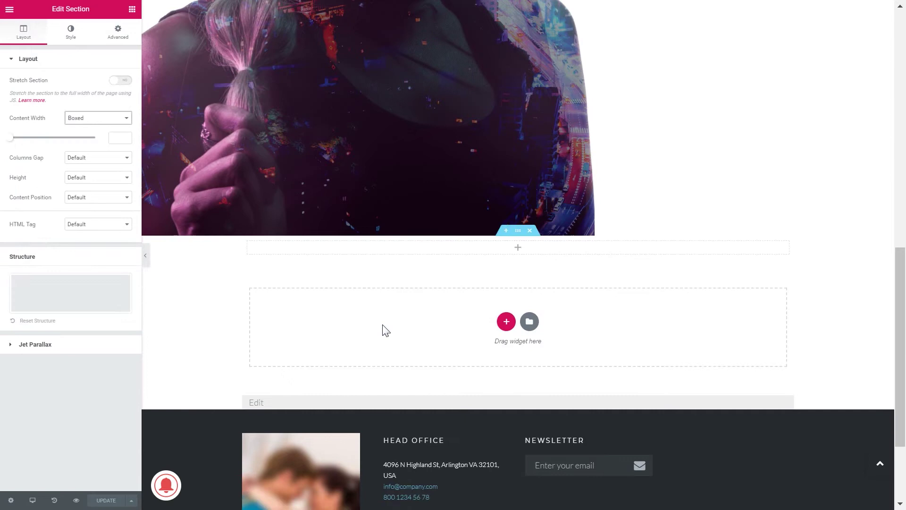
pyautogui.click(517, 234)
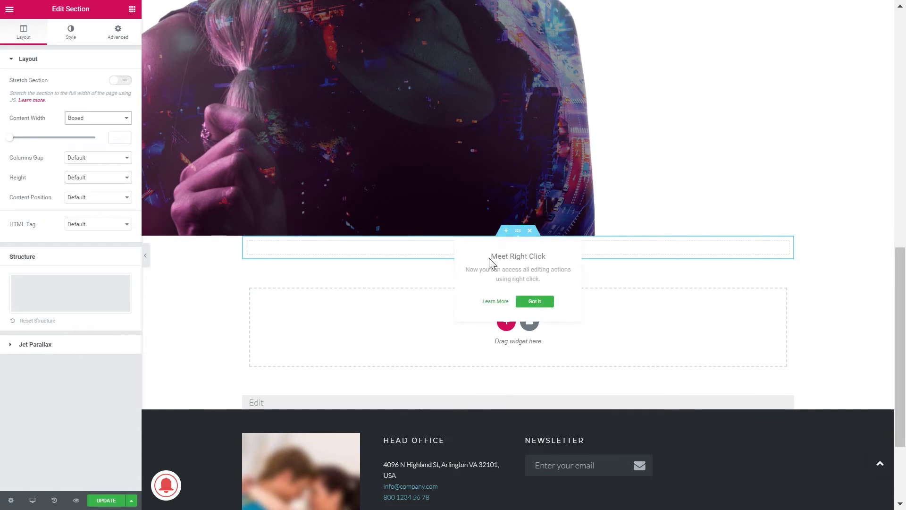
pyautogui.moveTo(493, 256); pyautogui.dragTo(531, 254)
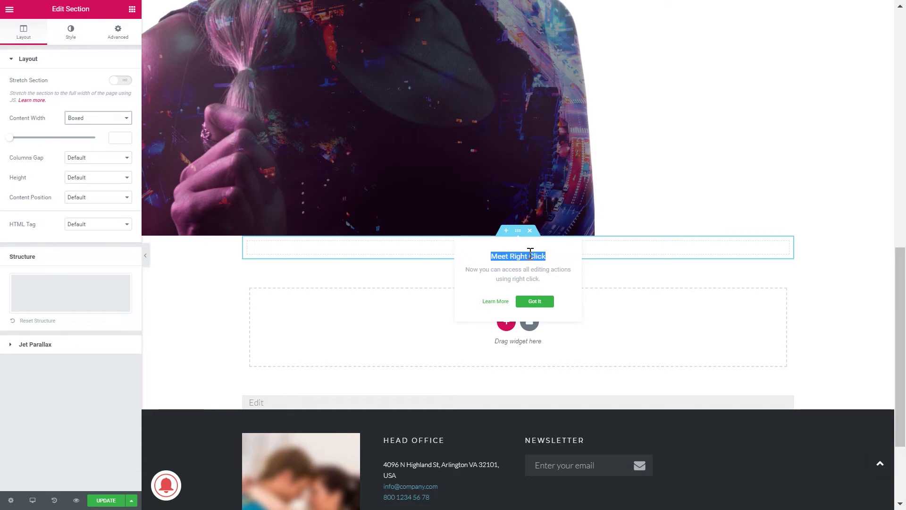
pyautogui.click(527, 302)
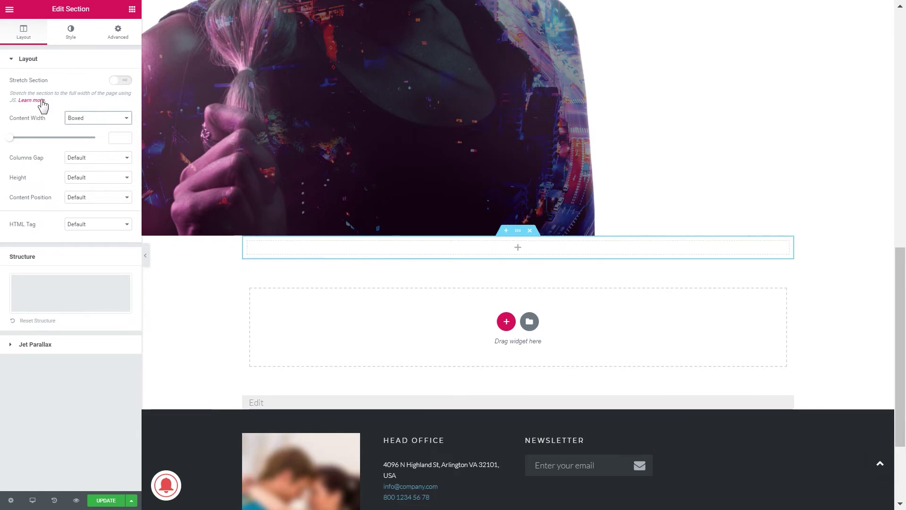
# Make the section Full Width and stretched, with a Min Height of about 1440
pyautogui.click(73, 118)
pyautogui.click(77, 136)
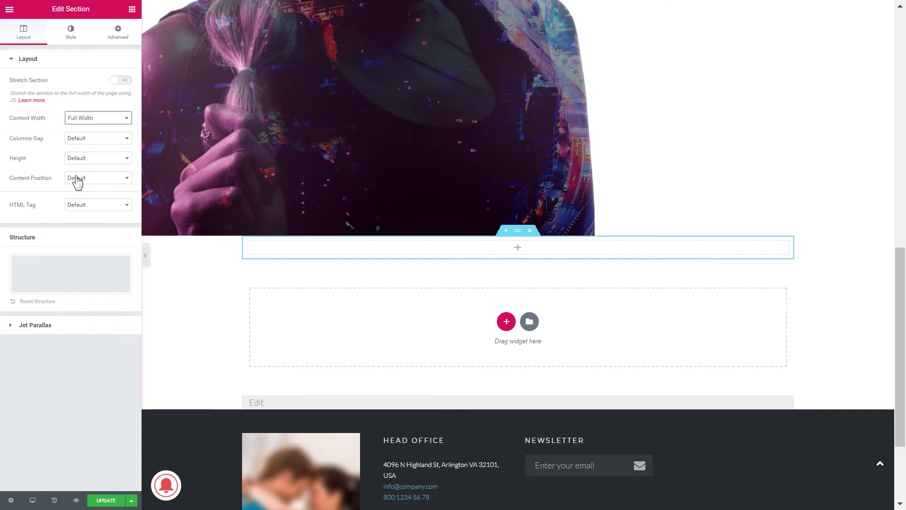
pyautogui.click(115, 81)
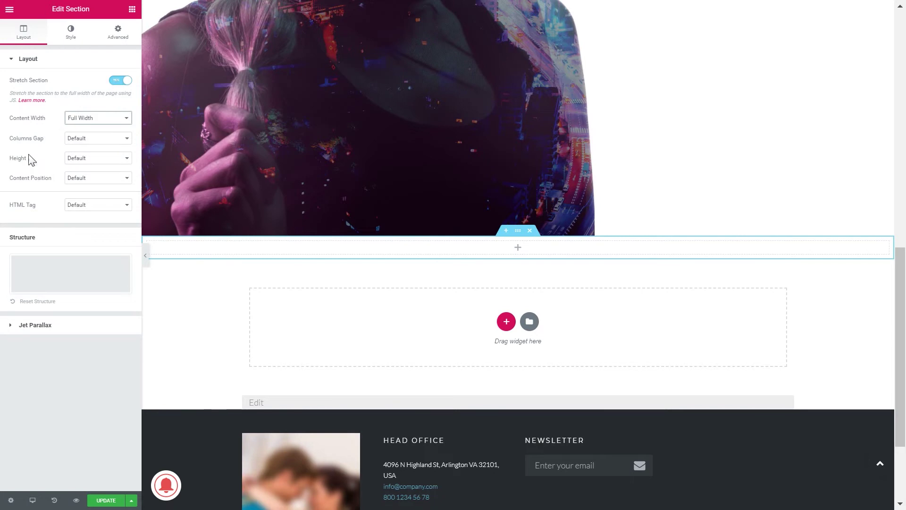
pyautogui.click(78, 159)
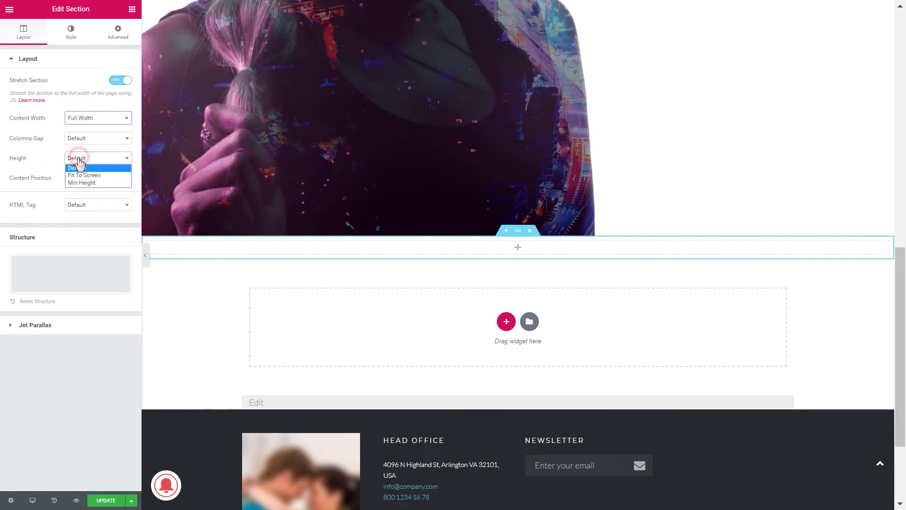
pyautogui.click(83, 183)
pyautogui.moveTo(34, 192); pyautogui.dragTo(97, 198)
pyautogui.scroll(8, 251, 269)
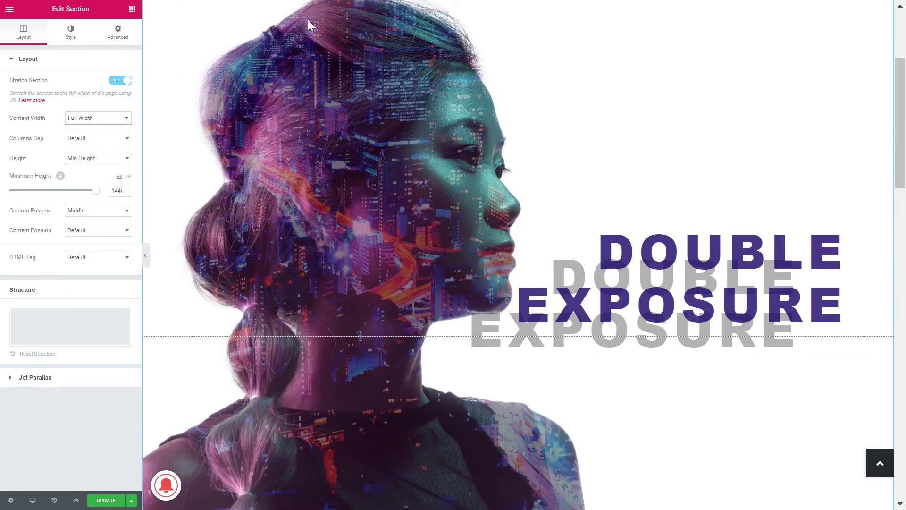
pyautogui.scroll(2, 459, 139)
pyautogui.scroll(-8, 459, 139)
pyautogui.scroll(-5, 460, 140)
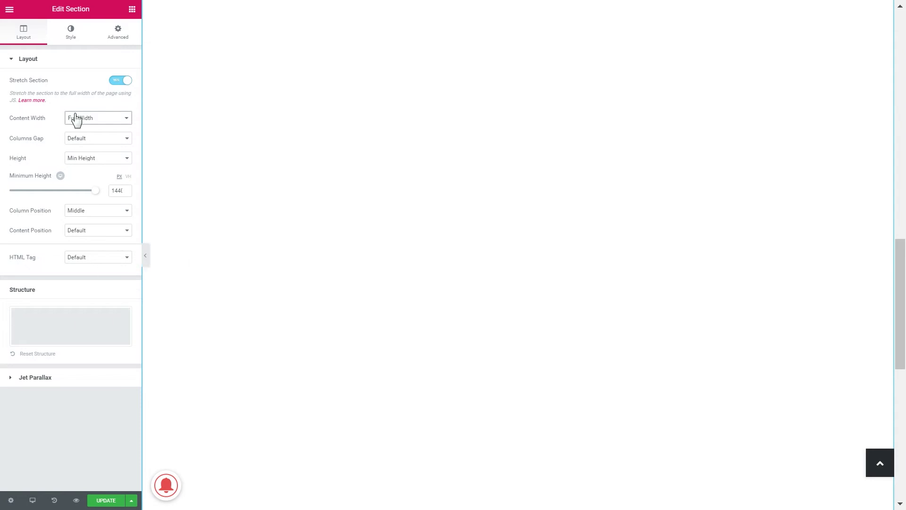
# Give the section a Classic background using the pink-and-teal woman's portrait from the Media Library
pyautogui.click(72, 40)
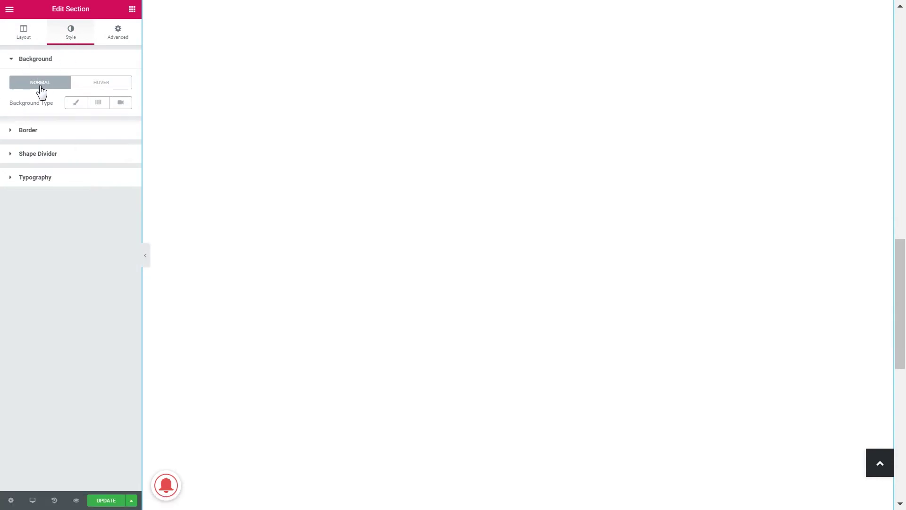
pyautogui.click(75, 104)
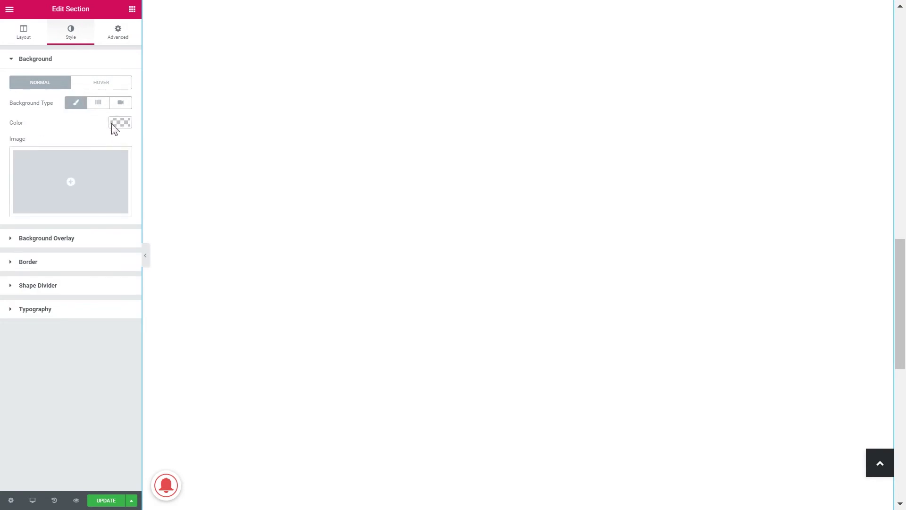
pyautogui.click(71, 184)
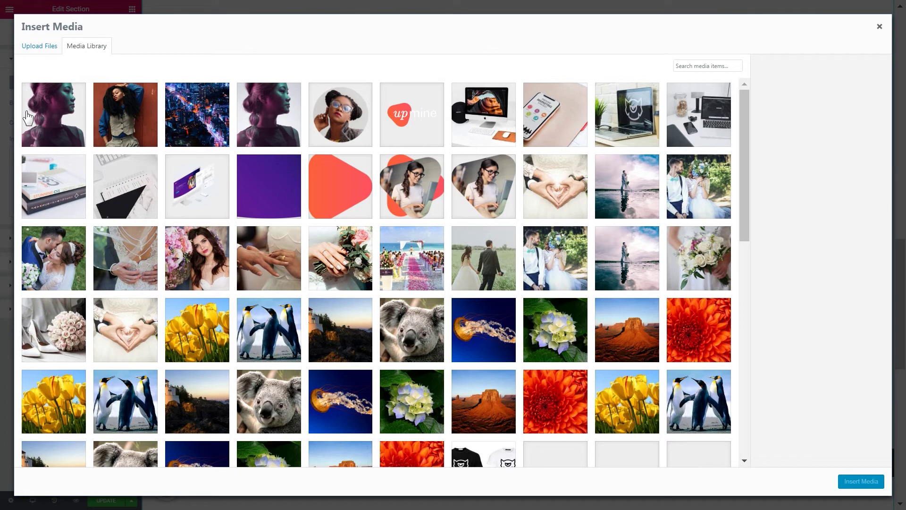
pyautogui.click(54, 116)
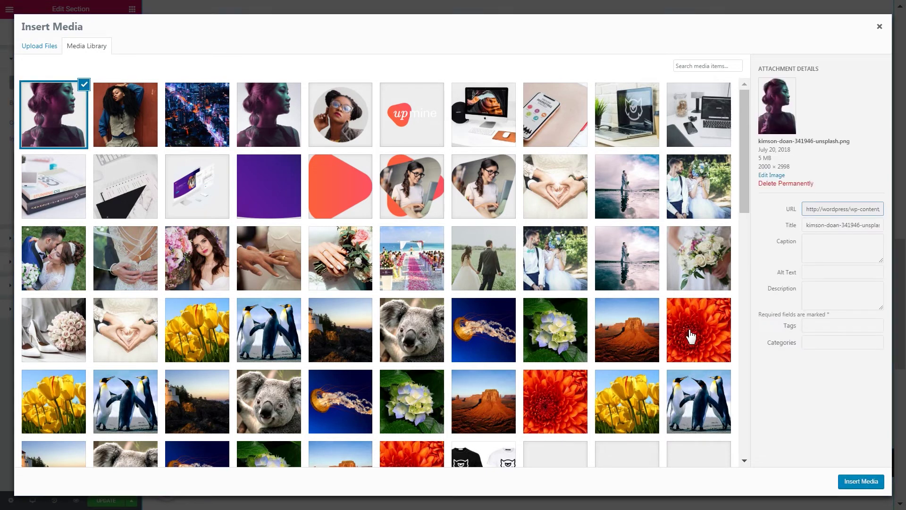
pyautogui.click(849, 482)
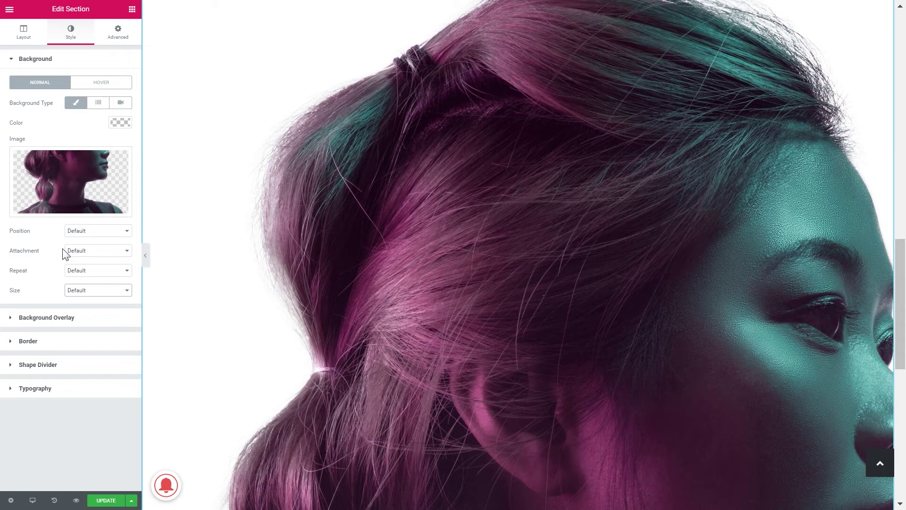
# Set the portrait background to Center Left, Scroll, No-repeat and Contain
pyautogui.click(85, 230)
pyautogui.click(79, 271)
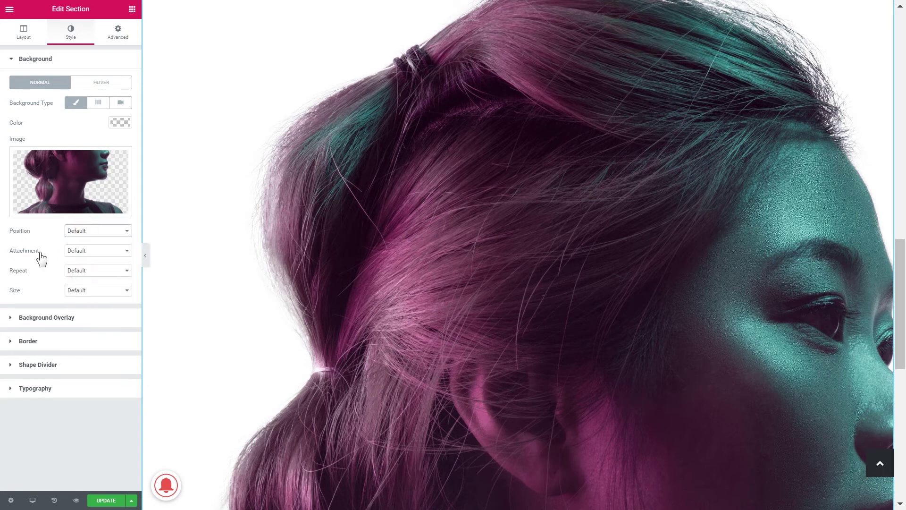
pyautogui.click(80, 251)
pyautogui.click(79, 268)
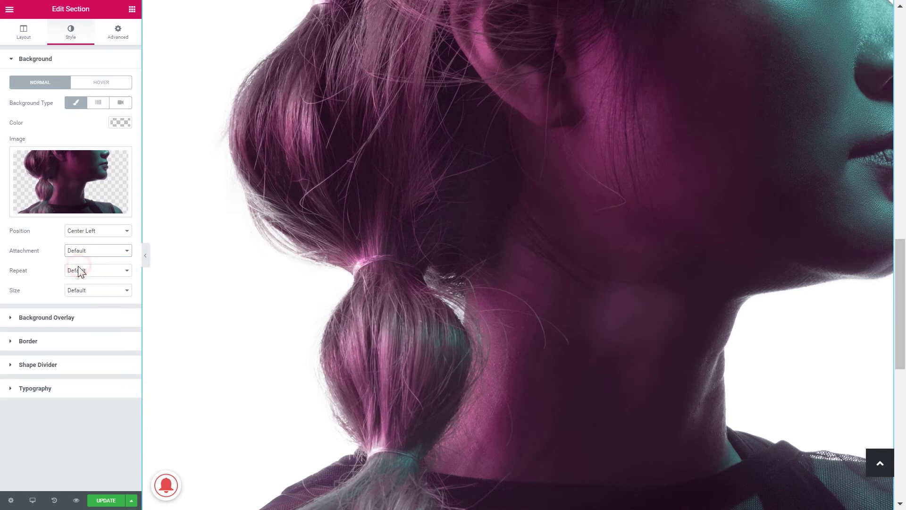
pyautogui.click(73, 270)
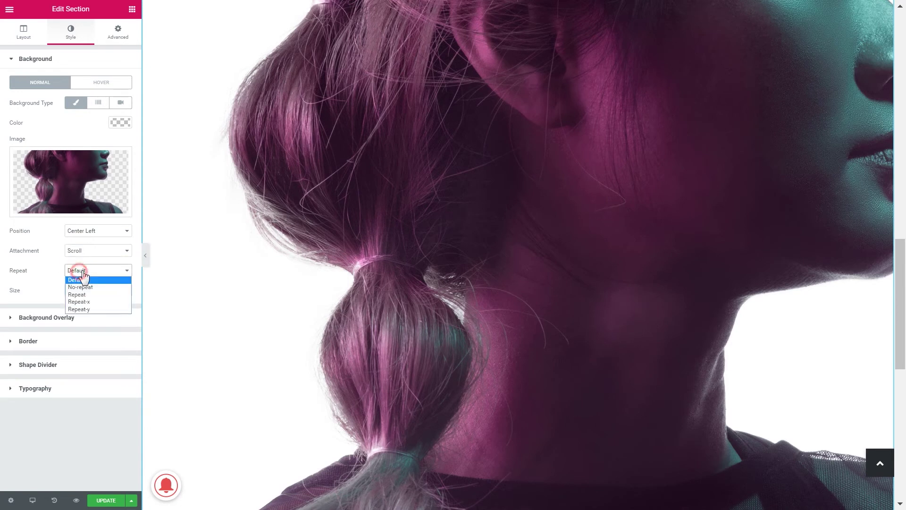
pyautogui.click(78, 287)
pyautogui.click(75, 290)
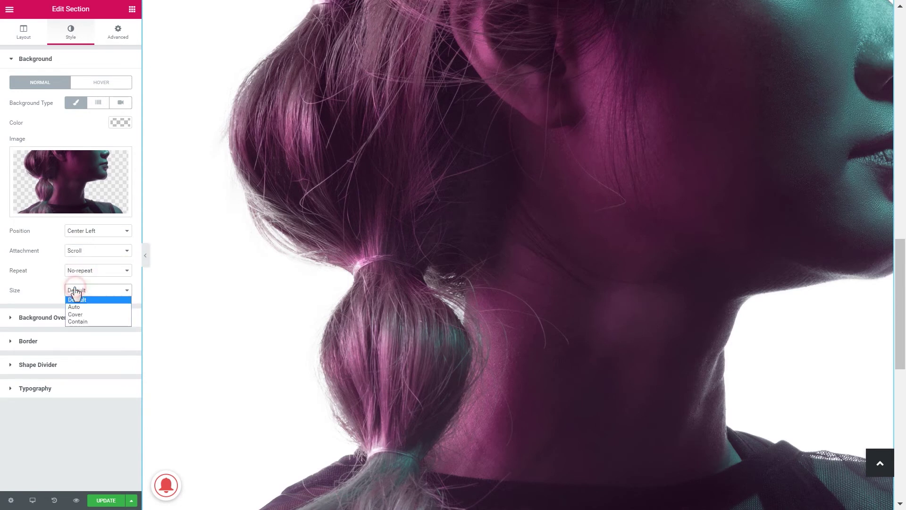
pyautogui.click(80, 322)
pyautogui.scroll(-3, 241, 236)
pyautogui.scroll(5, 244, 239)
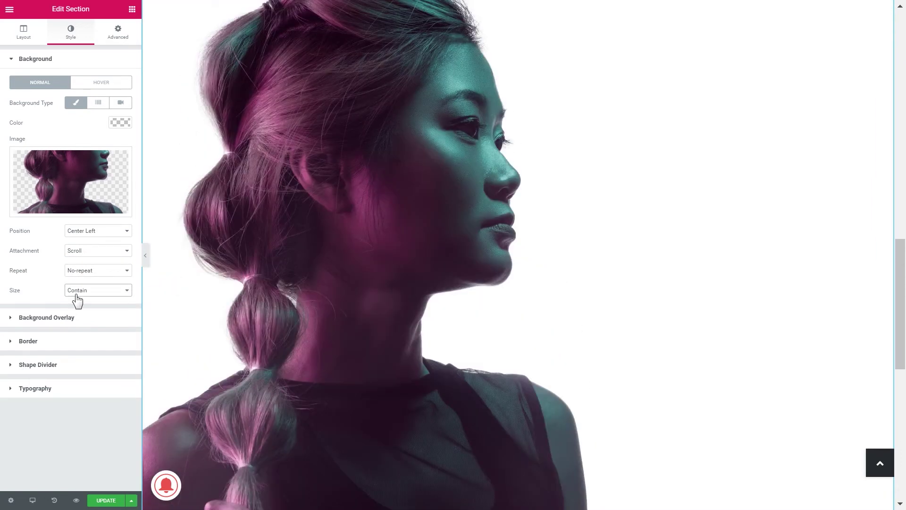
pyautogui.click(12, 60)
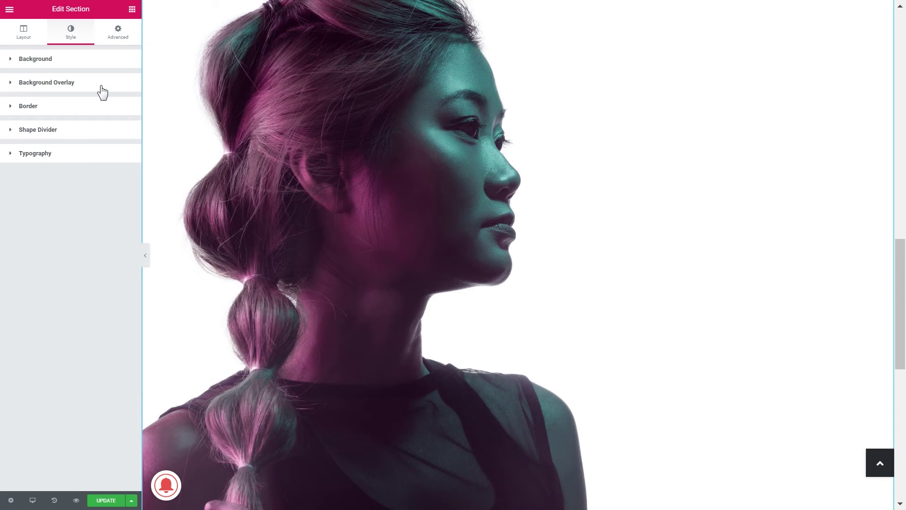
# Add the night-city image as a Classic background overlay at 0.5 opacity
pyautogui.click(40, 84)
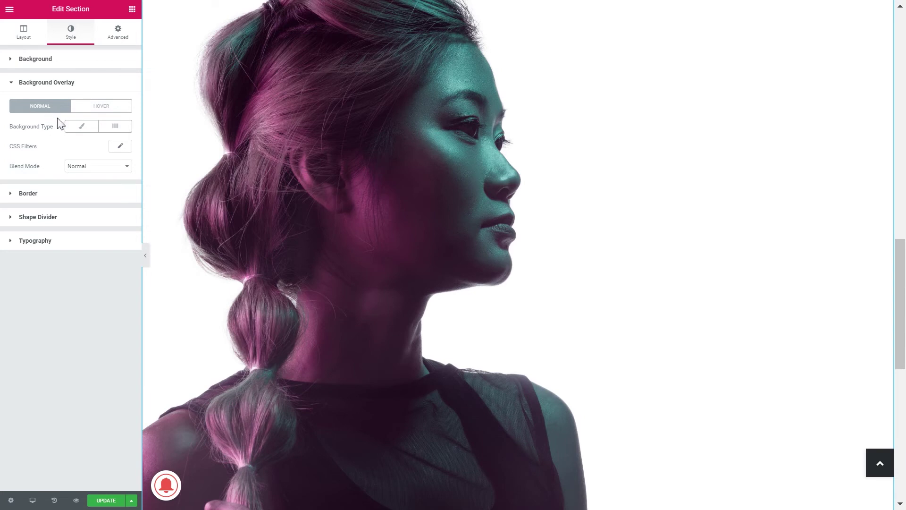
pyautogui.click(81, 126)
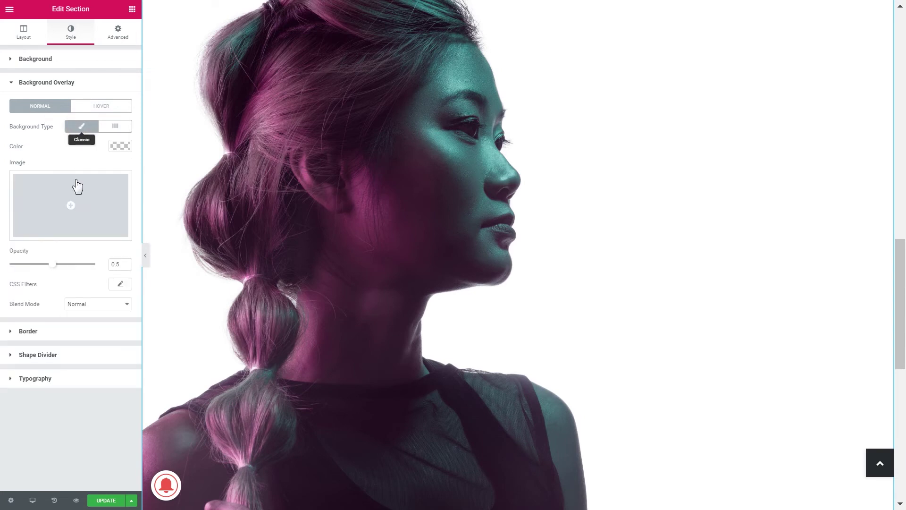
pyautogui.click(69, 206)
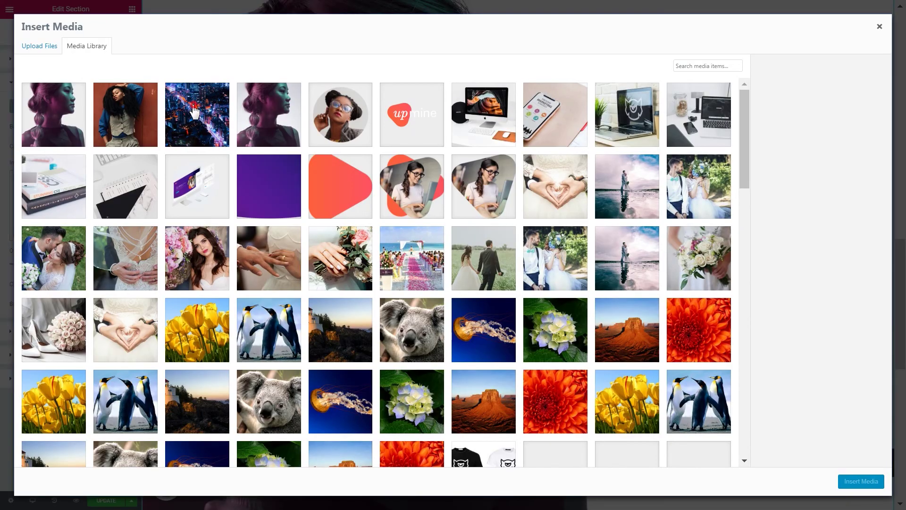
pyautogui.click(195, 112)
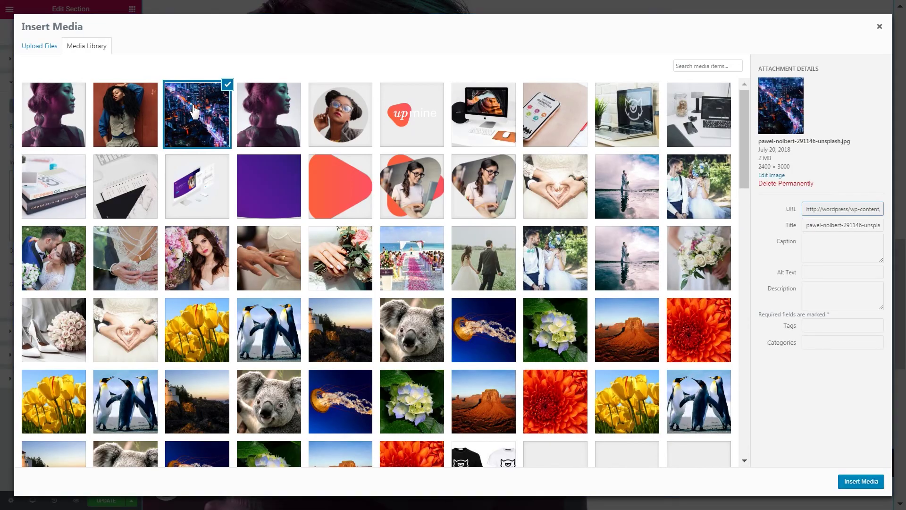
pyautogui.click(861, 481)
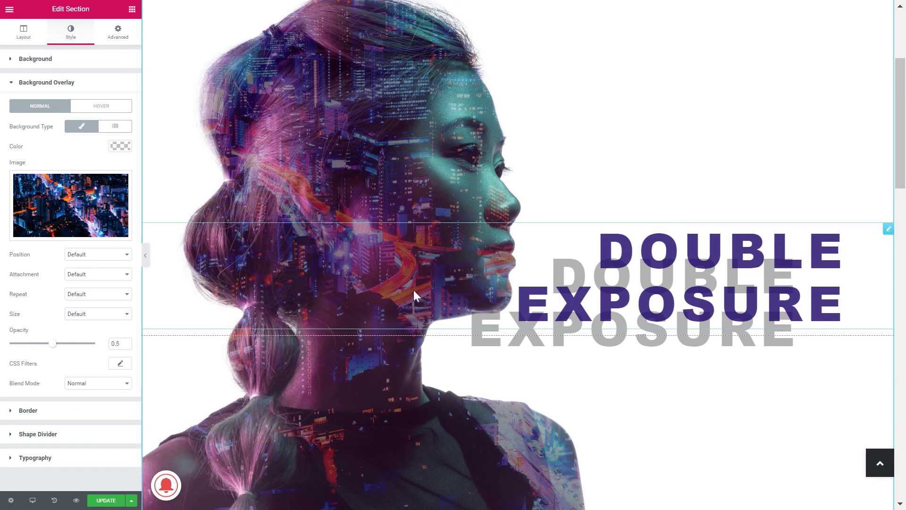
pyautogui.scroll(-10, 414, 289)
pyautogui.scroll(-2, 414, 278)
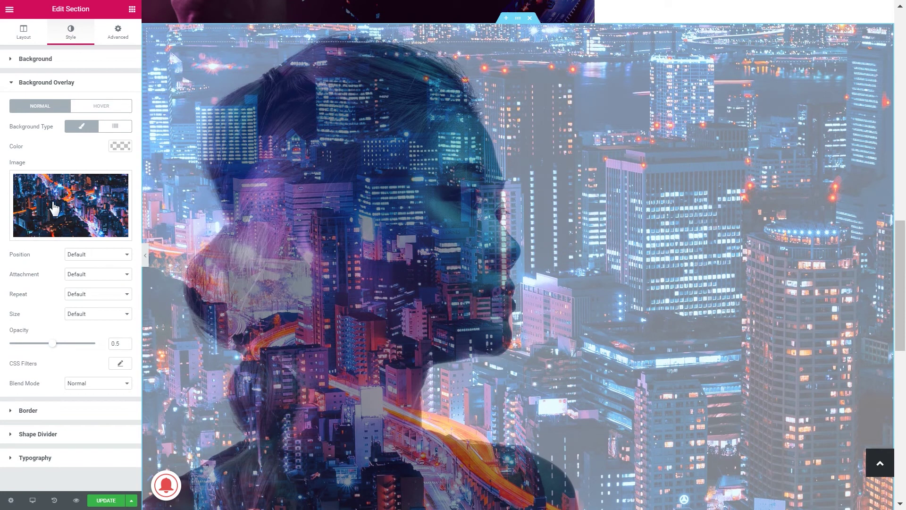
pyautogui.moveTo(38, 210)
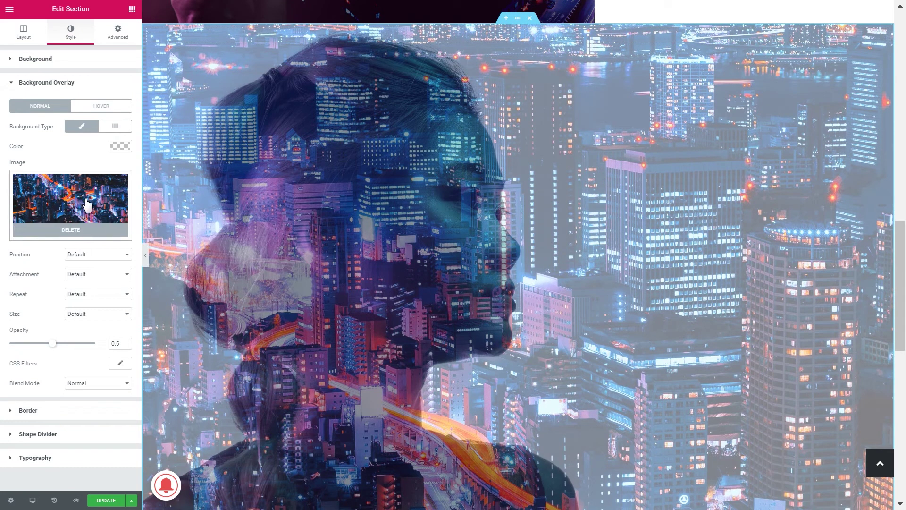
# Set the city overlay to Center Left, Scroll, No-repeat and Contain
pyautogui.click(109, 257)
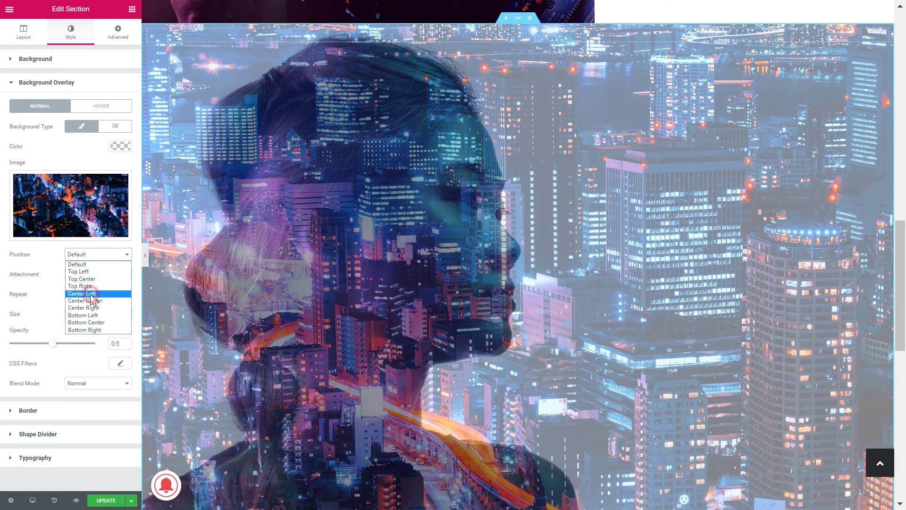
pyautogui.click(85, 294)
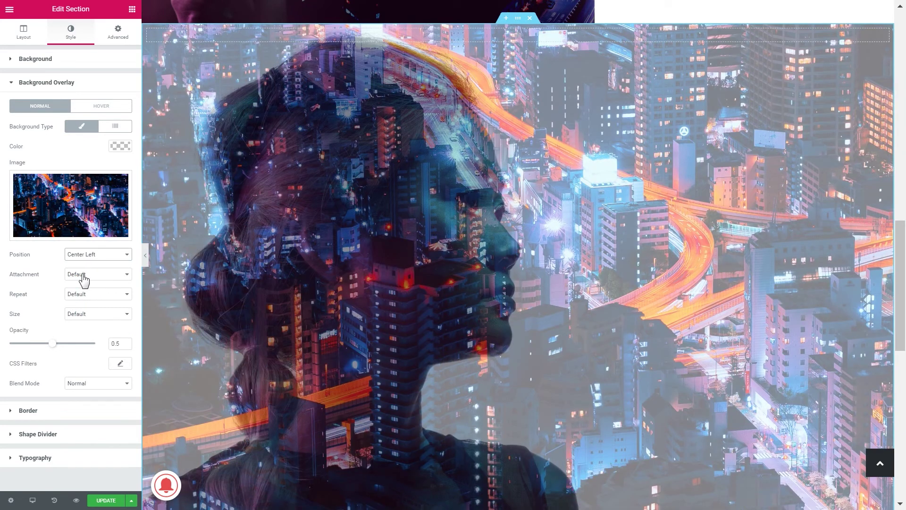
pyautogui.click(82, 275)
pyautogui.click(84, 289)
pyautogui.click(90, 296)
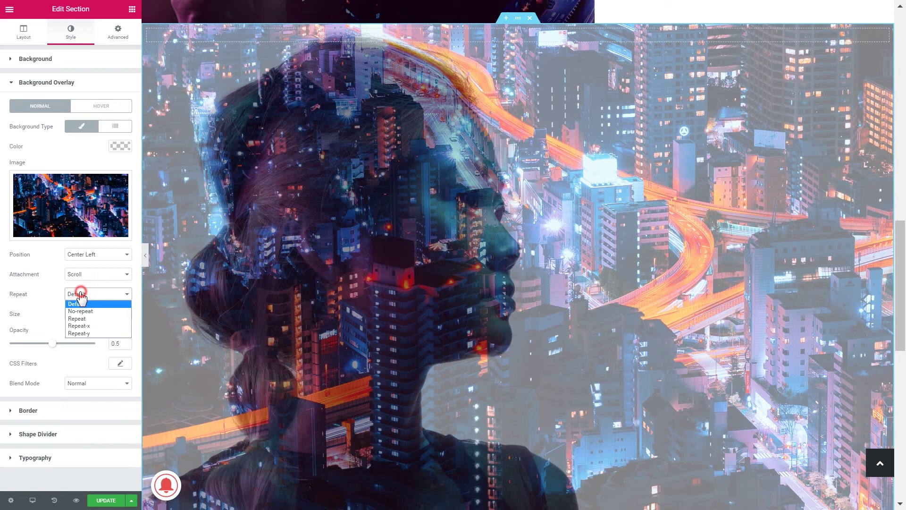
pyautogui.click(85, 312)
pyautogui.click(78, 314)
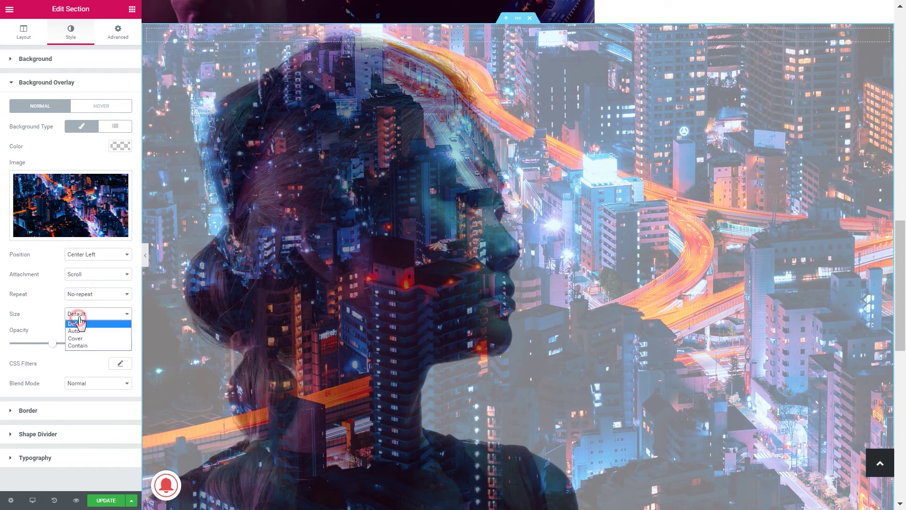
pyautogui.click(78, 346)
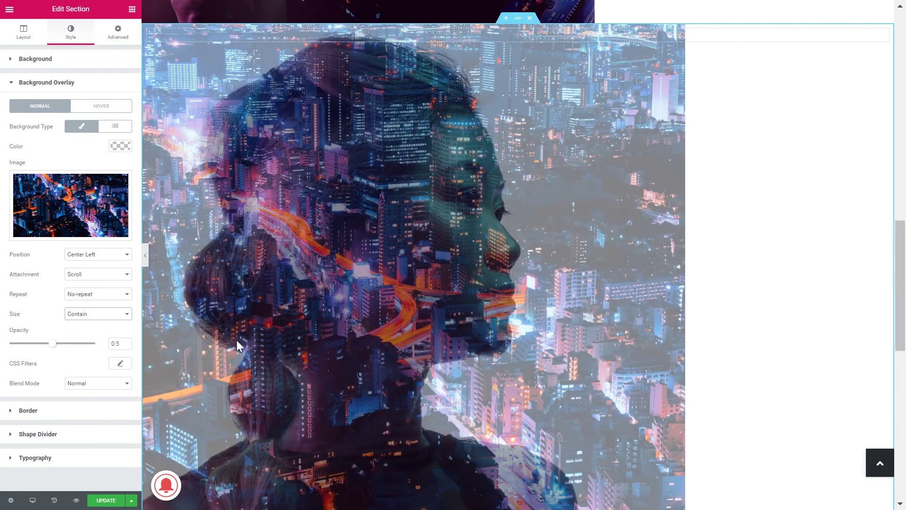
pyautogui.scroll(8, 266, 328)
pyautogui.scroll(-10, 295, 234)
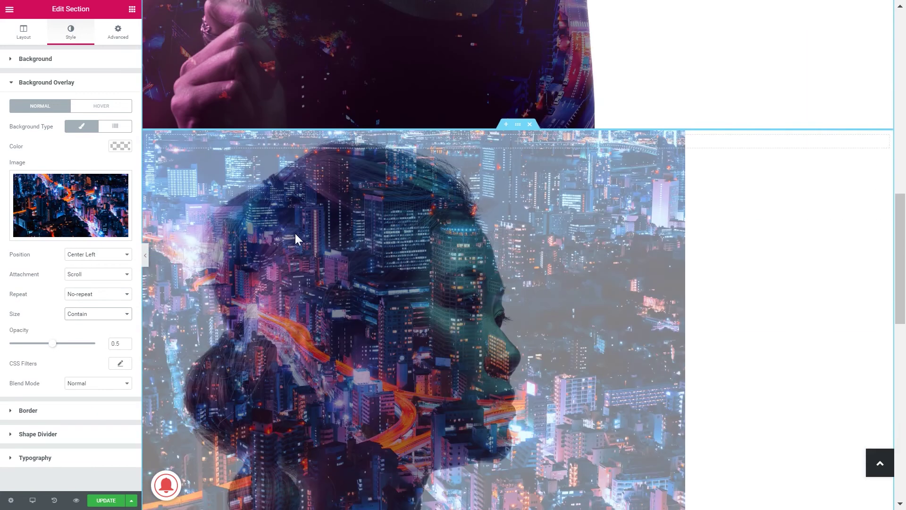
pyautogui.scroll(1, 297, 231)
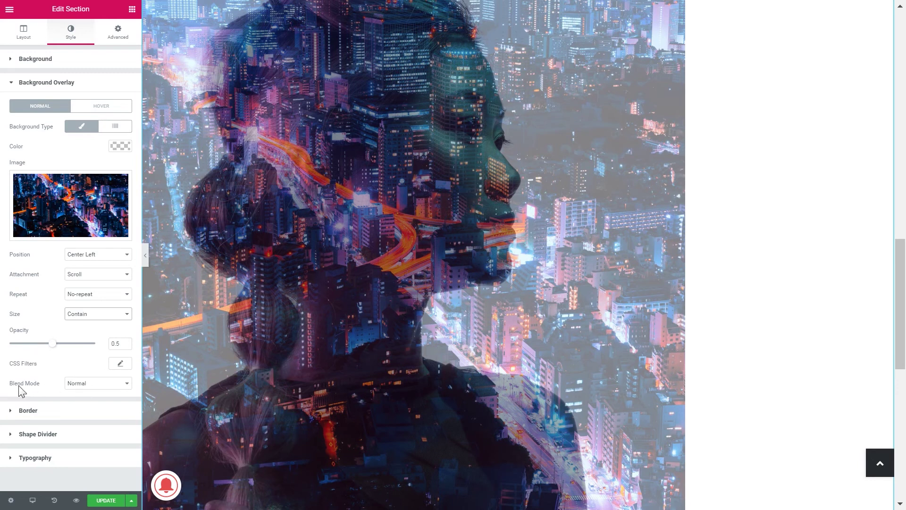
# Try Screen, Darken, Lighten, Color Dodge, Saturation and Color blend modes on the overlay
pyautogui.click(99, 384)
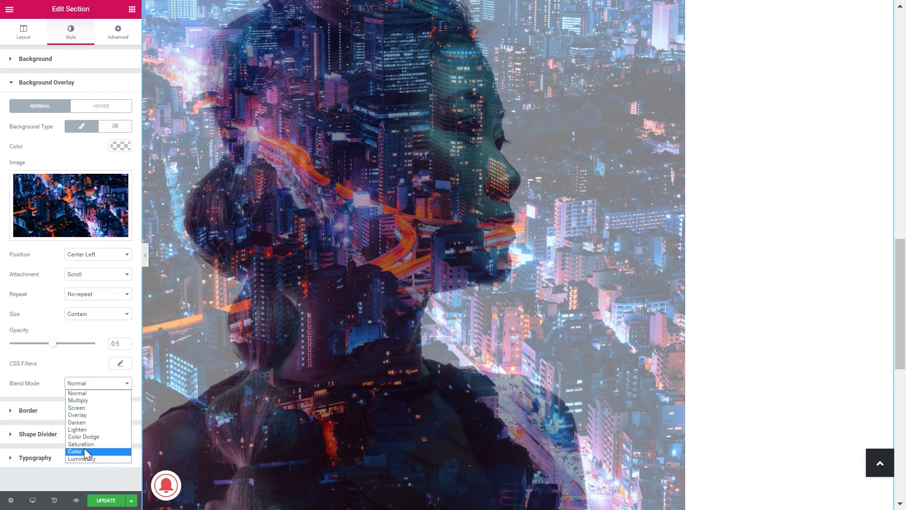
pyautogui.click(85, 407)
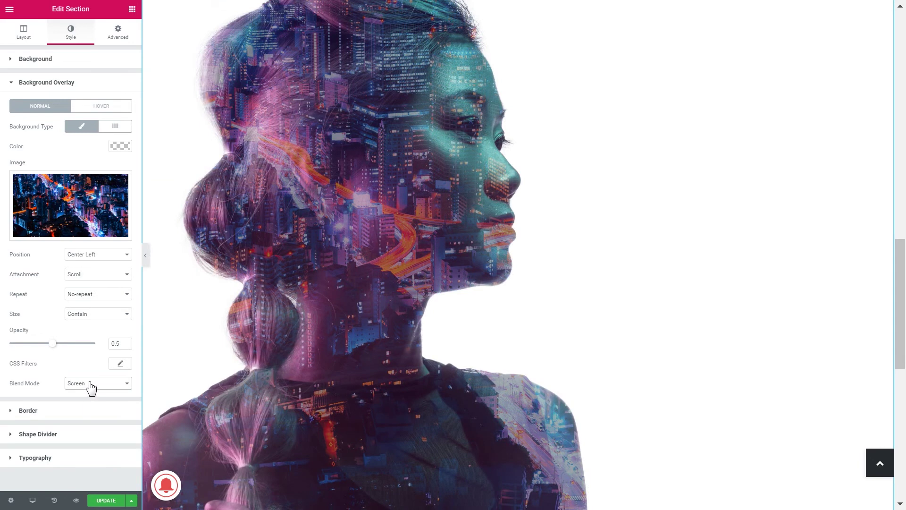
pyautogui.click(90, 385)
pyautogui.click(78, 423)
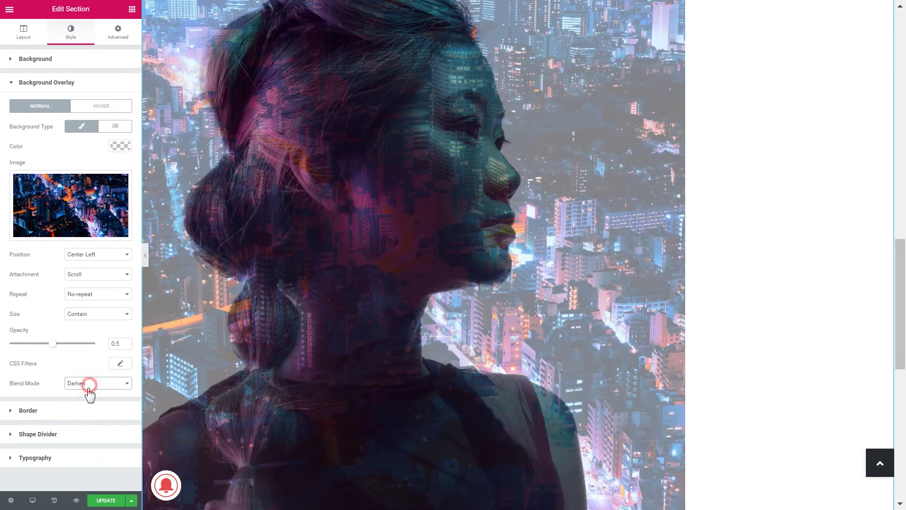
pyautogui.click(90, 384)
pyautogui.click(80, 432)
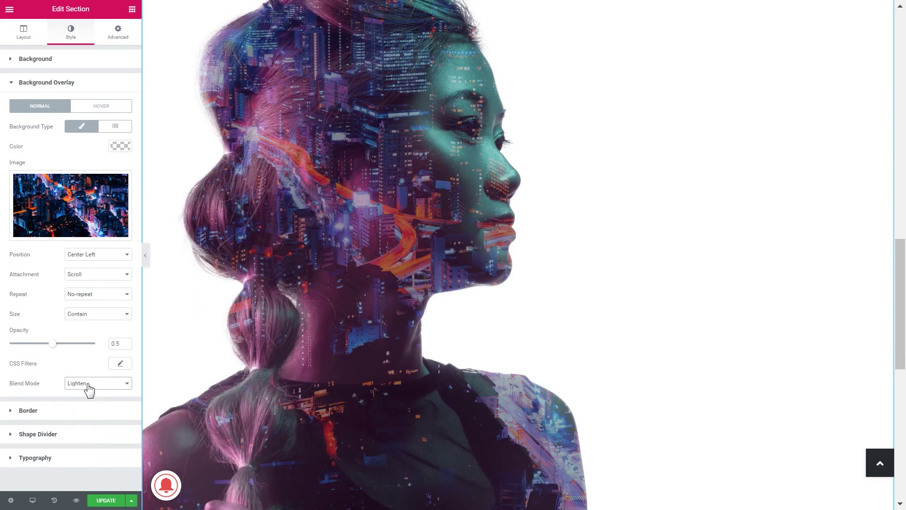
pyautogui.click(89, 384)
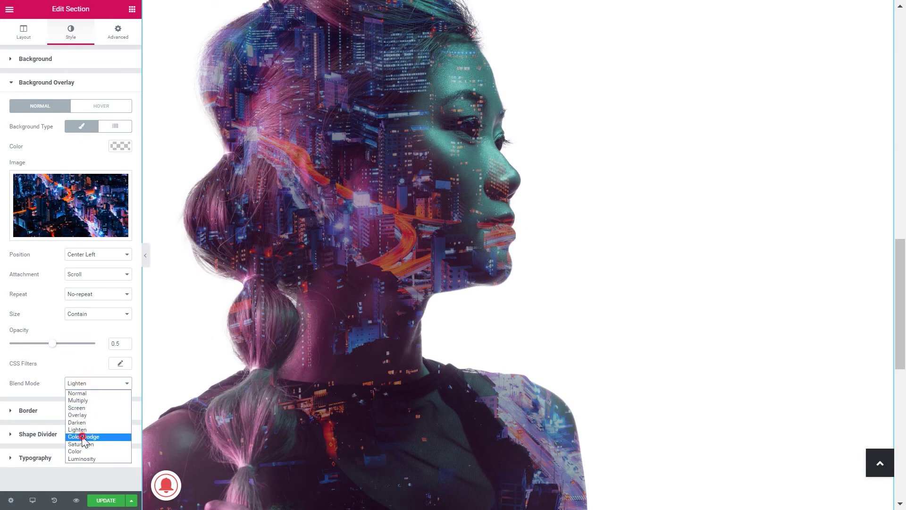
pyautogui.click(83, 440)
pyautogui.click(94, 385)
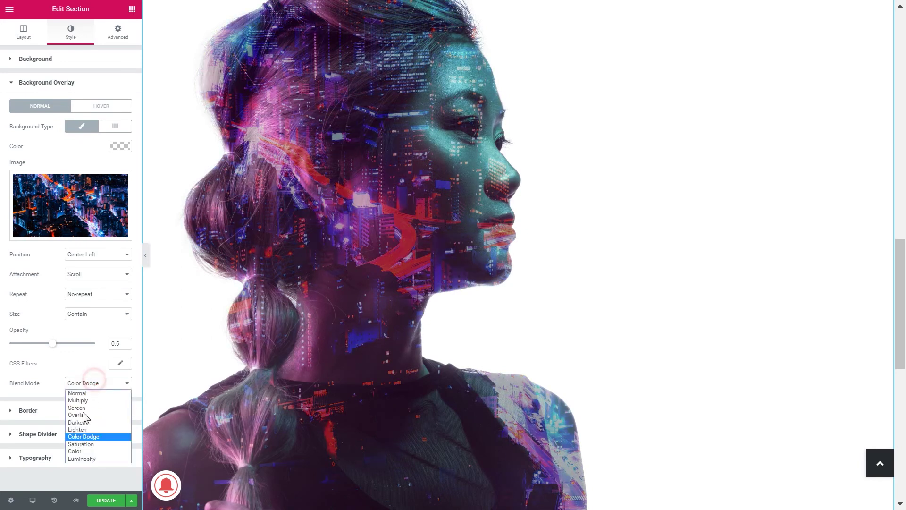
pyautogui.click(80, 443)
pyautogui.click(97, 386)
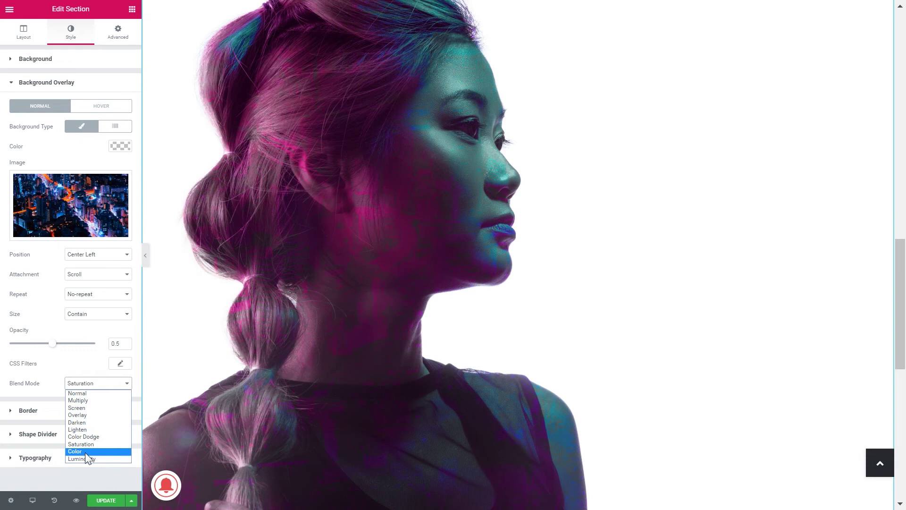
pyautogui.click(87, 456)
# Compare Lighten once more, then keep Screen as the overlay blend mode
pyautogui.click(102, 387)
pyautogui.click(76, 408)
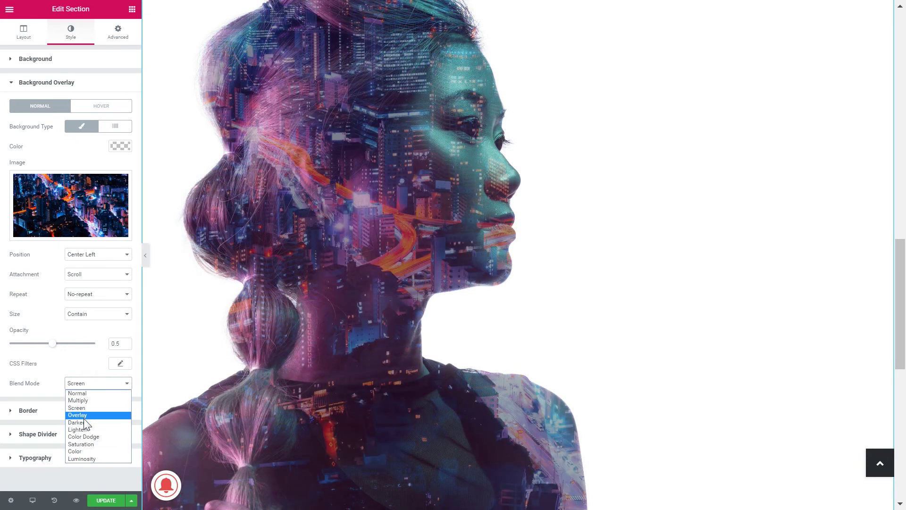
pyautogui.click(82, 431)
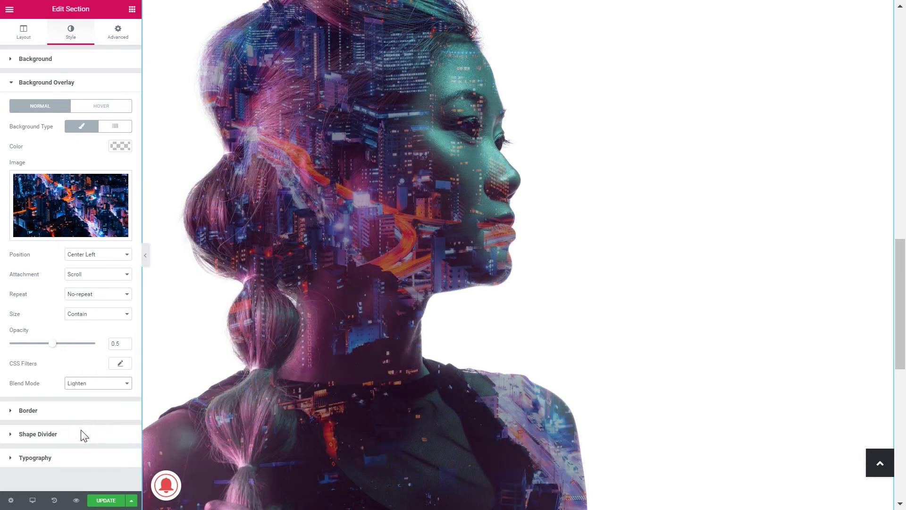
pyautogui.click(84, 388)
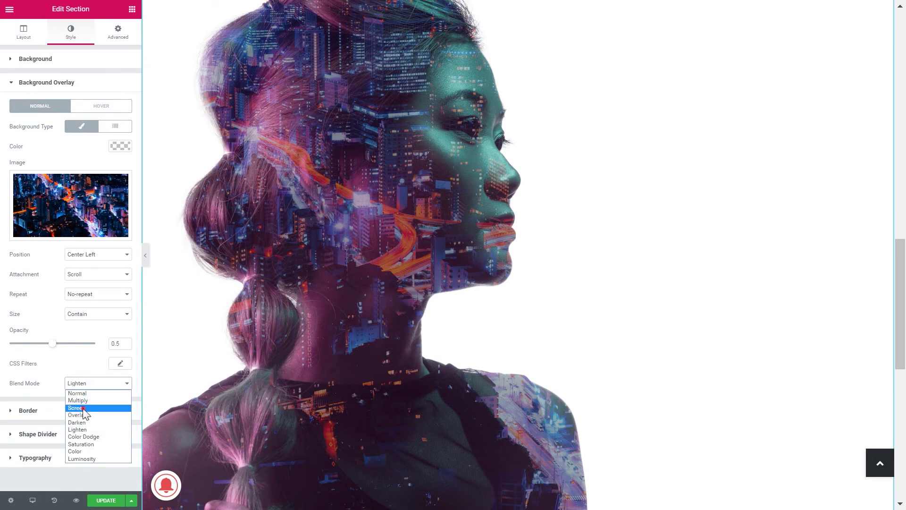
pyautogui.click(84, 408)
pyautogui.click(85, 384)
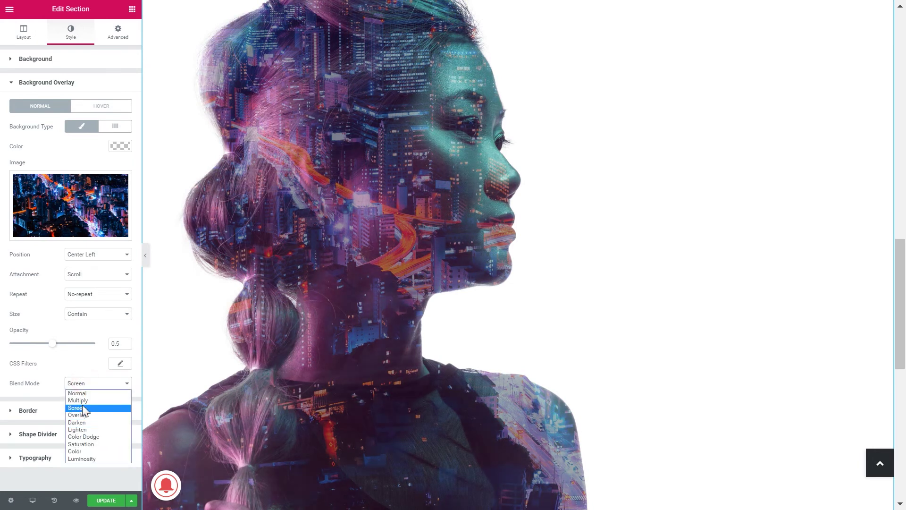
pyautogui.click(80, 408)
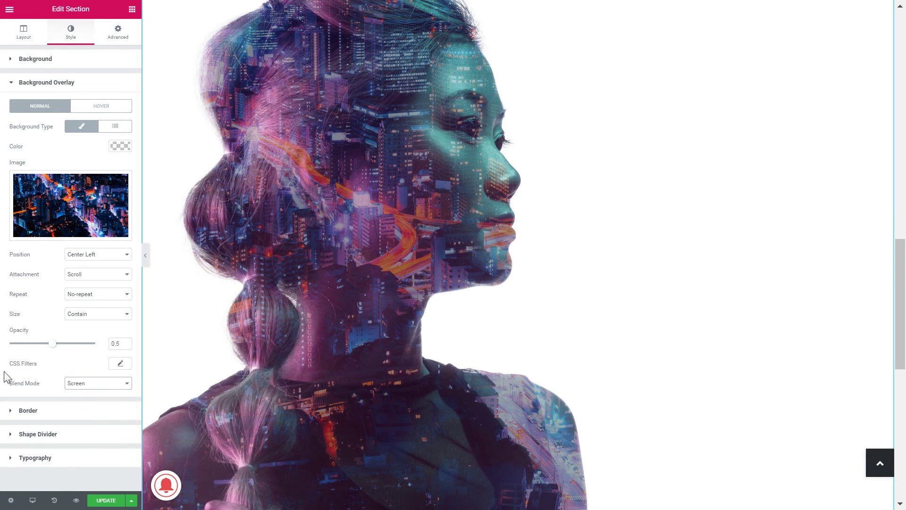
# Apply overlay CSS filters of brightness 129, contrast 124 and saturation 116, with no blur
pyautogui.click(122, 363)
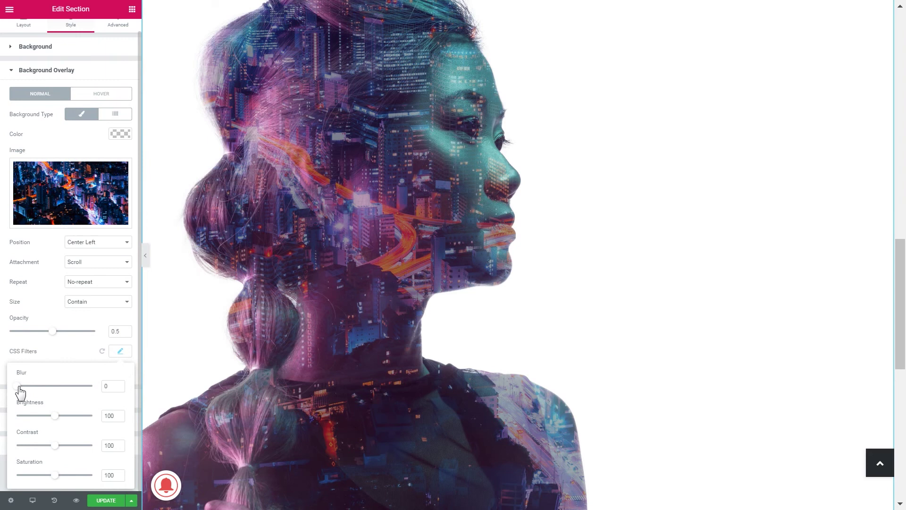
pyautogui.moveTo(18, 391)
pyautogui.mouseDown()
pyautogui.moveTo(63, 392)
pyautogui.moveTo(27, 388)
pyautogui.mouseUp()
pyautogui.click(4, 394)
pyautogui.click(122, 352)
pyautogui.moveTo(55, 415); pyautogui.dragTo(58, 481)
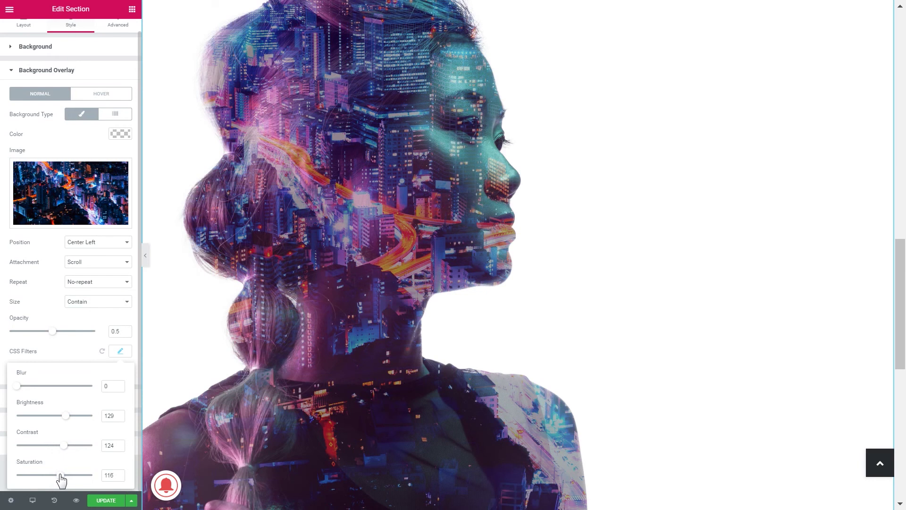
pyautogui.click(51, 348)
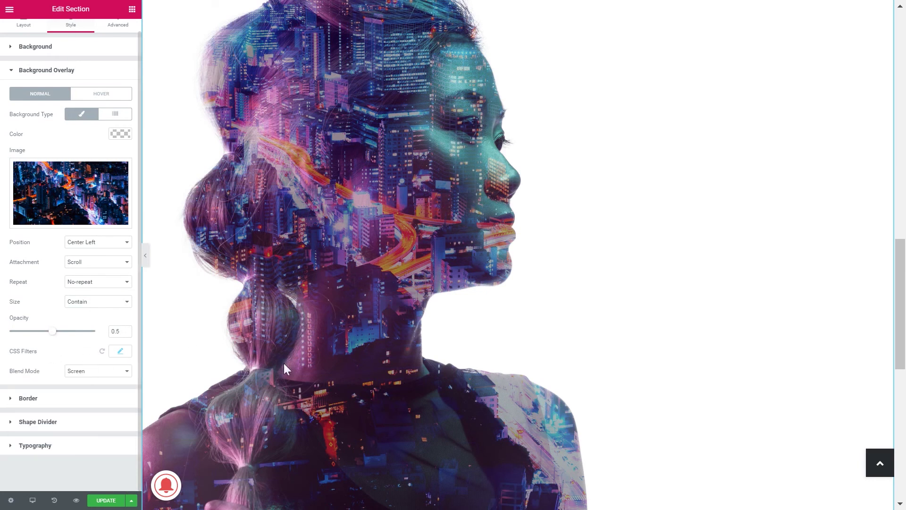